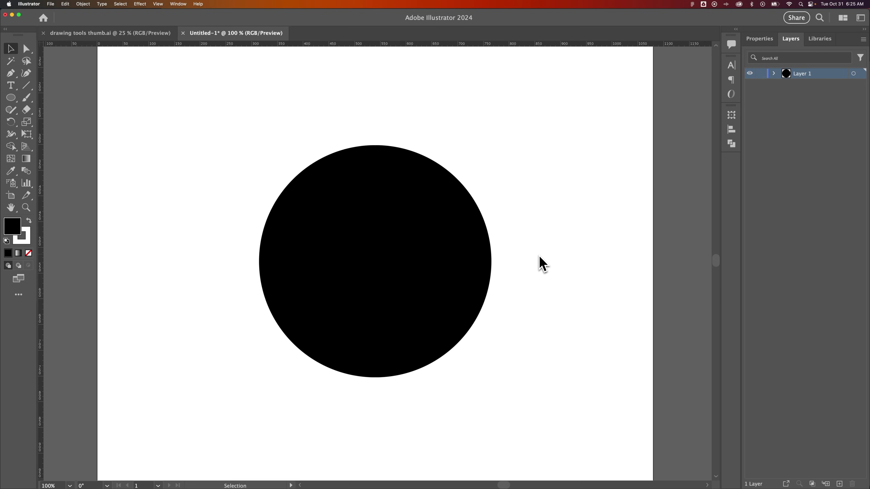
Set the black circle's stroke to None, keeping only its solid black fill.
click(391, 253)
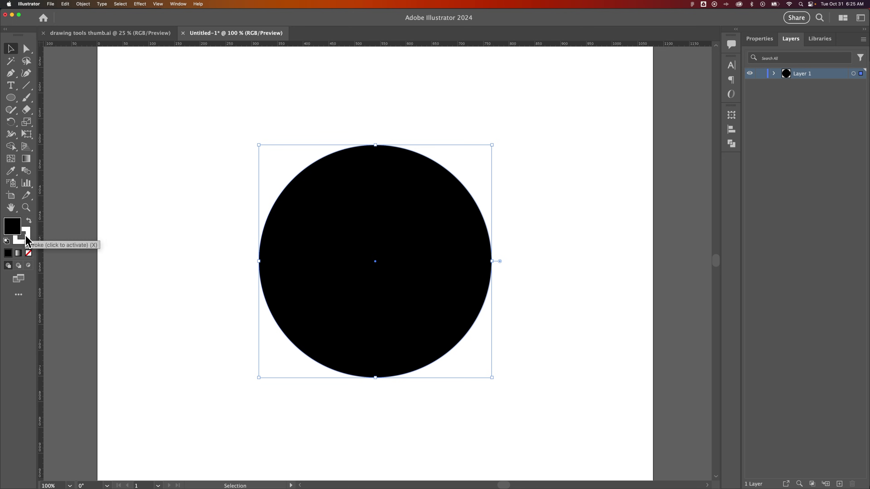
click(26, 237)
click(29, 254)
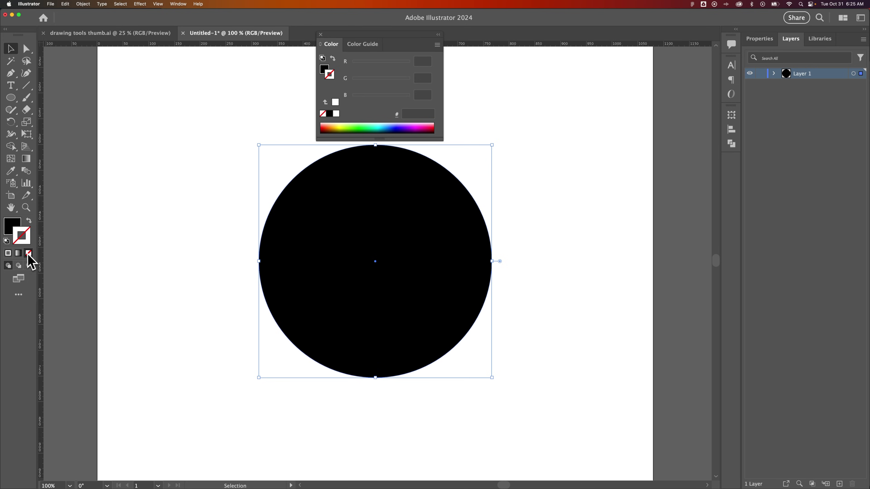
click(16, 226)
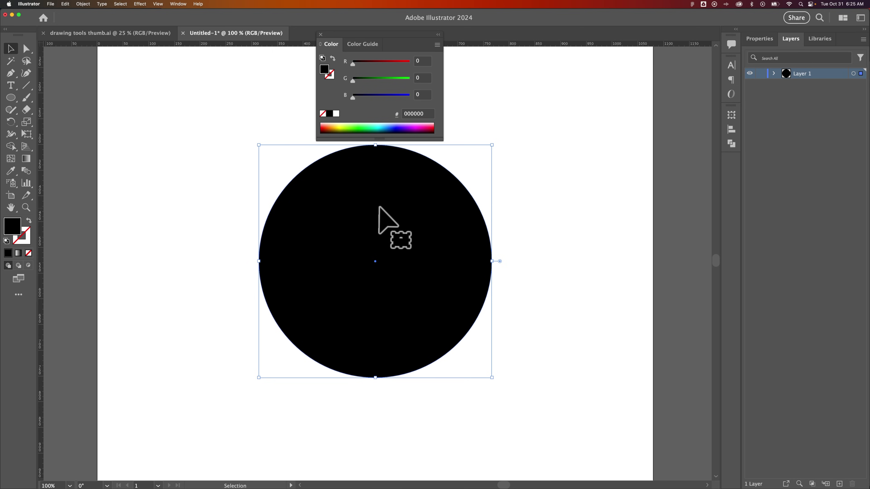
Apply Effect > Stylize > Scribble to the circle and move the Scribble Options dialog aside.
click(321, 34)
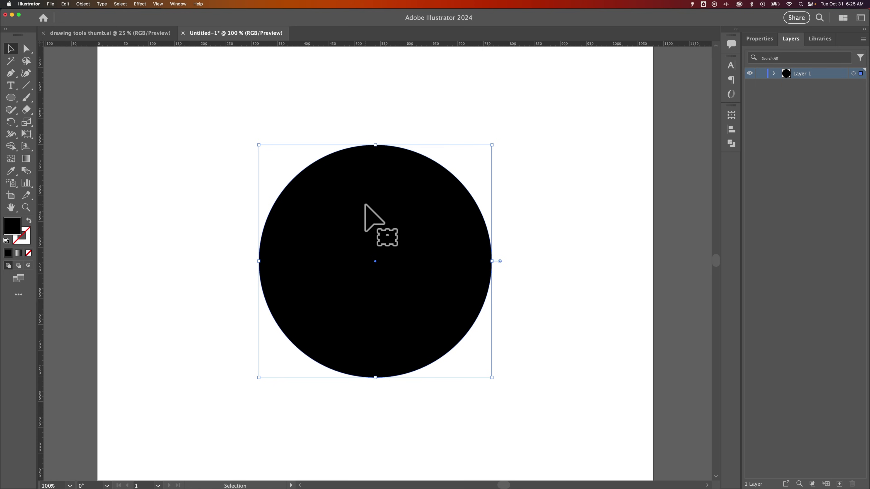
click(144, 4)
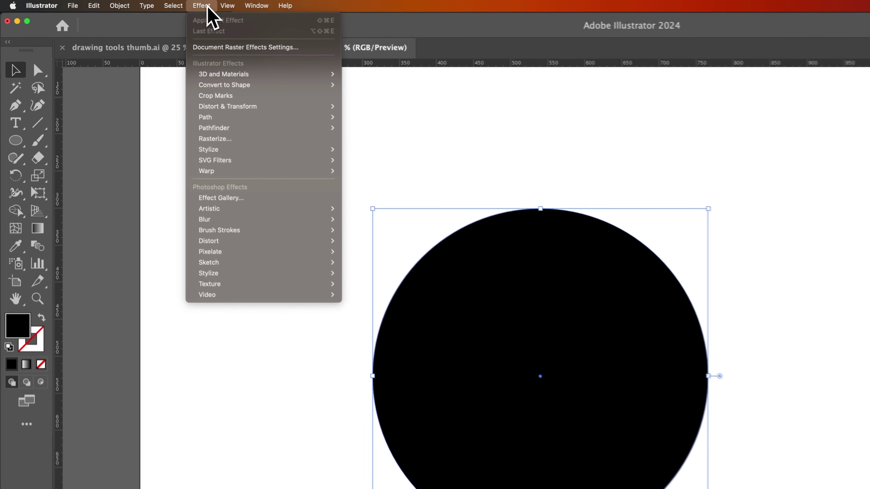
mouse_move(260, 150)
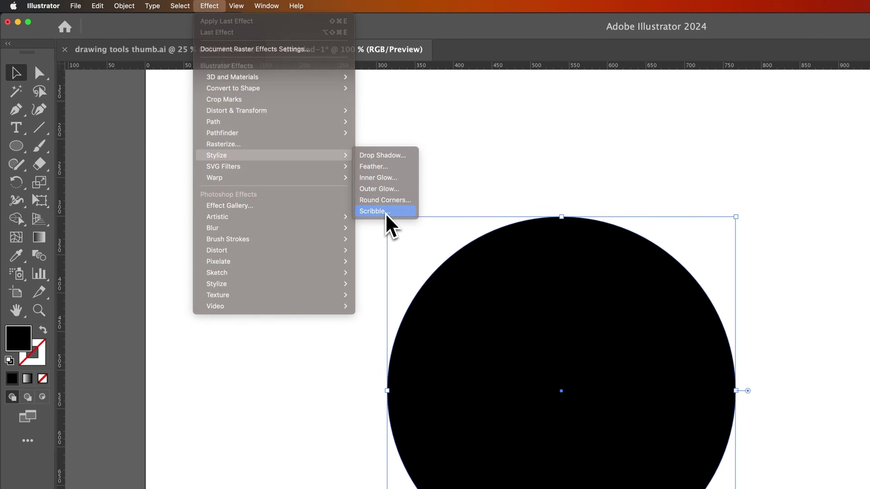
click(386, 213)
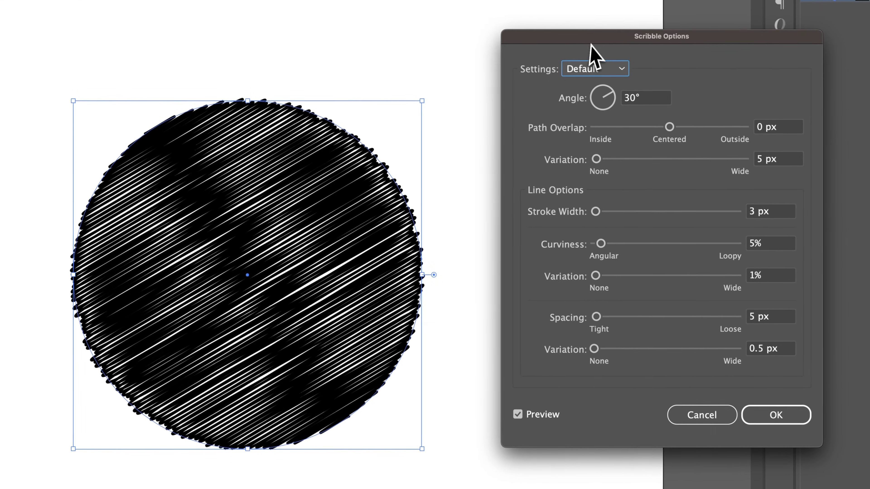
drag(590, 44, 595, 39)
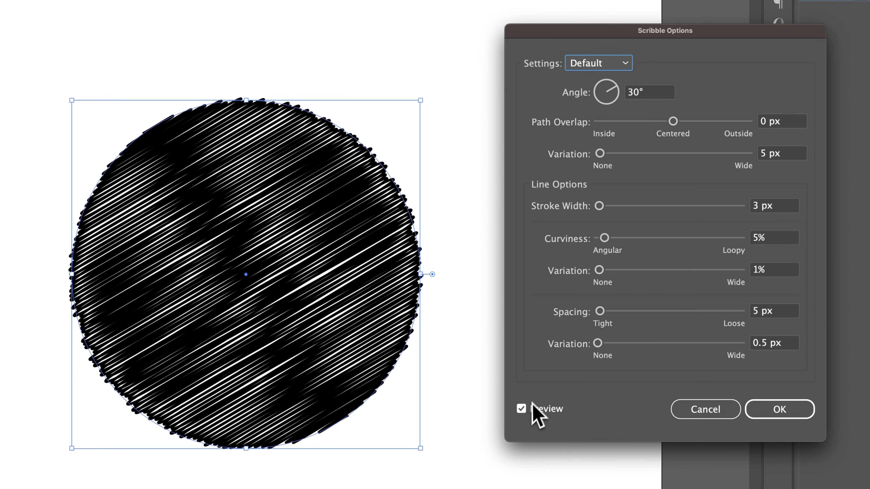
Turn off the live preview and choose the Childlike scribble preset.
click(522, 409)
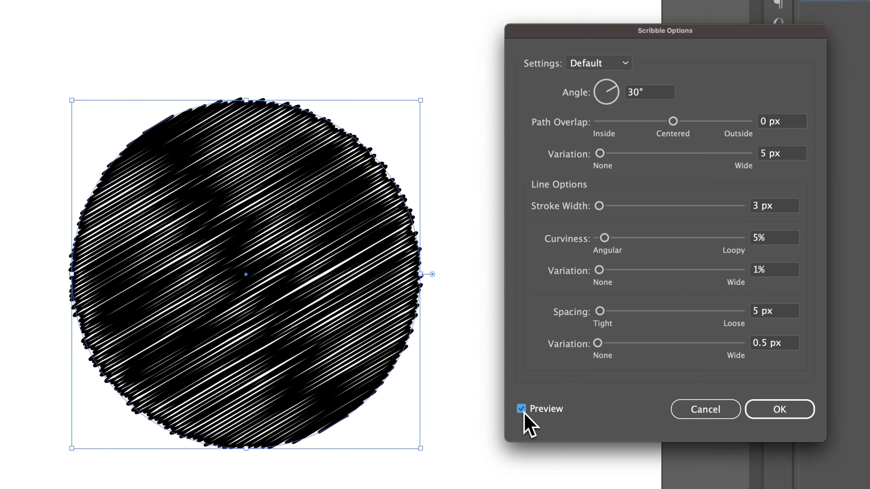
click(589, 64)
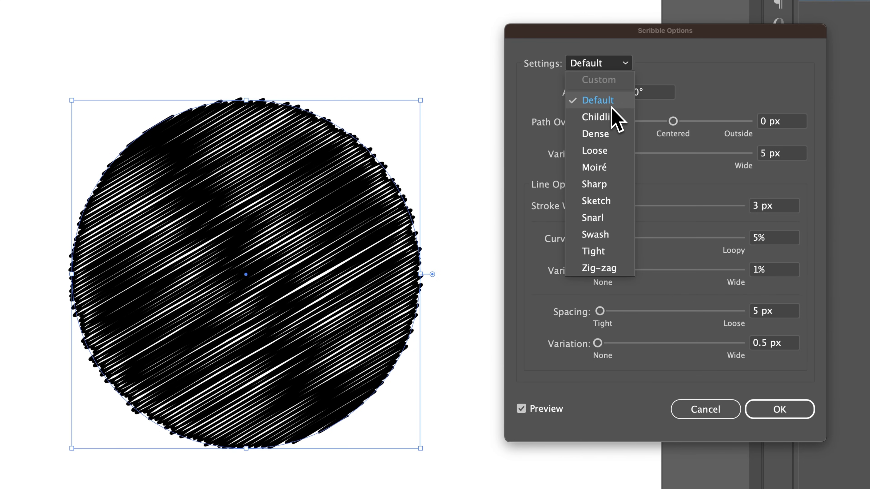
click(608, 117)
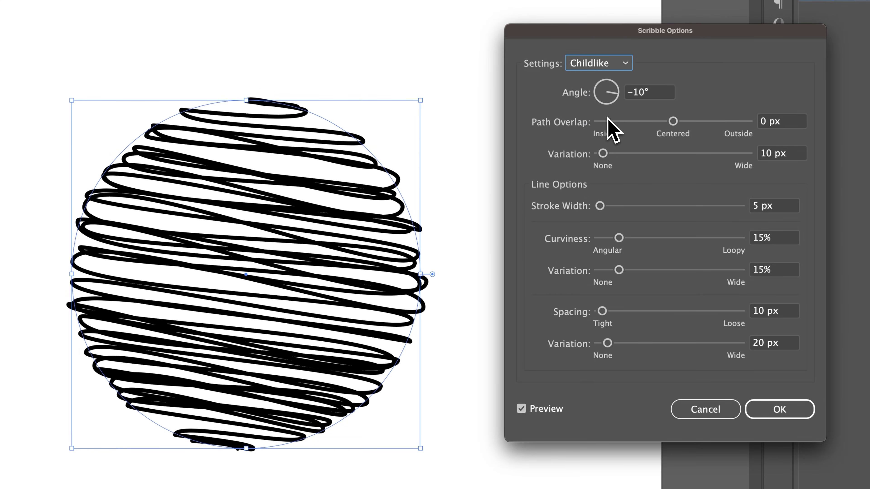
Try the Dense, Loose, Moiré and Sharp presets, then return to Childlike.
click(594, 66)
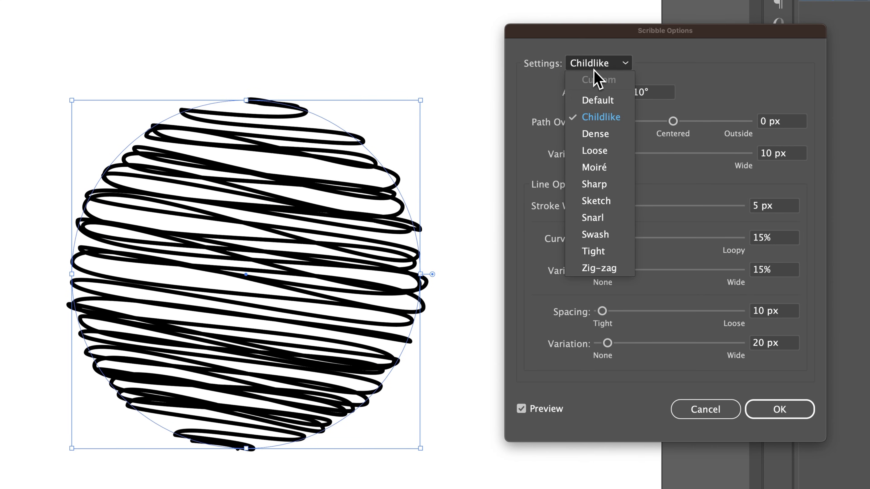
click(597, 134)
click(593, 66)
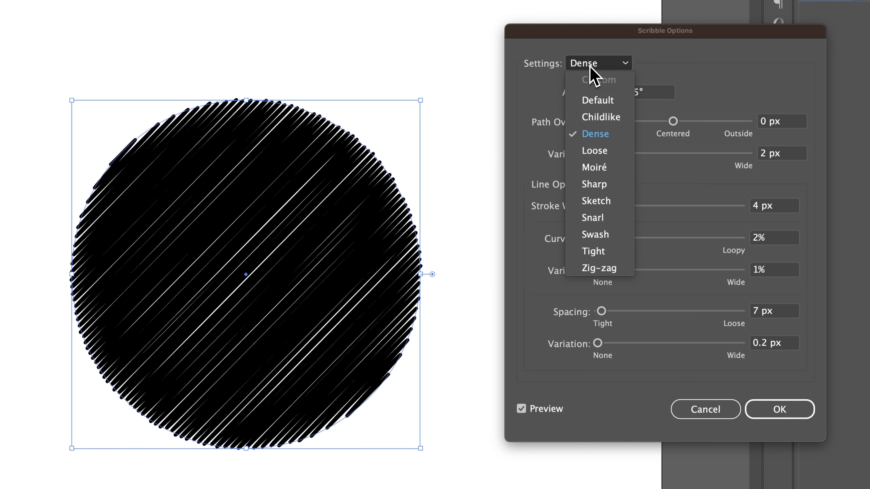
click(596, 151)
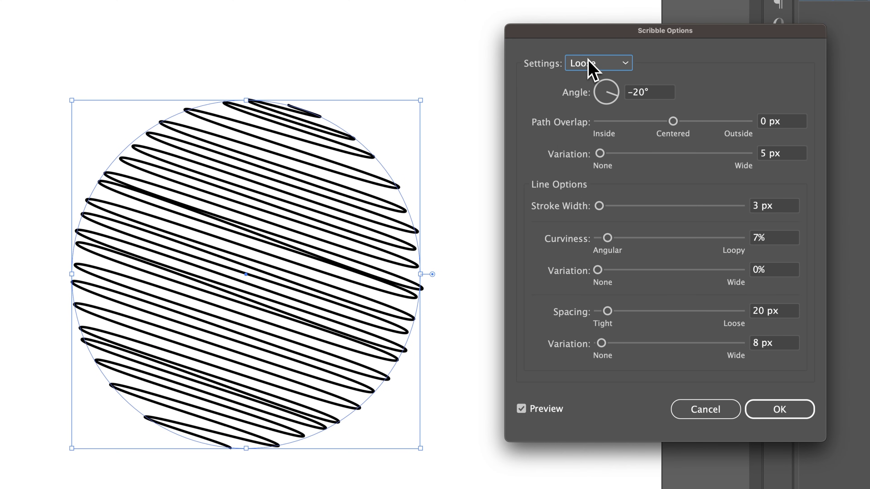
click(591, 64)
click(602, 168)
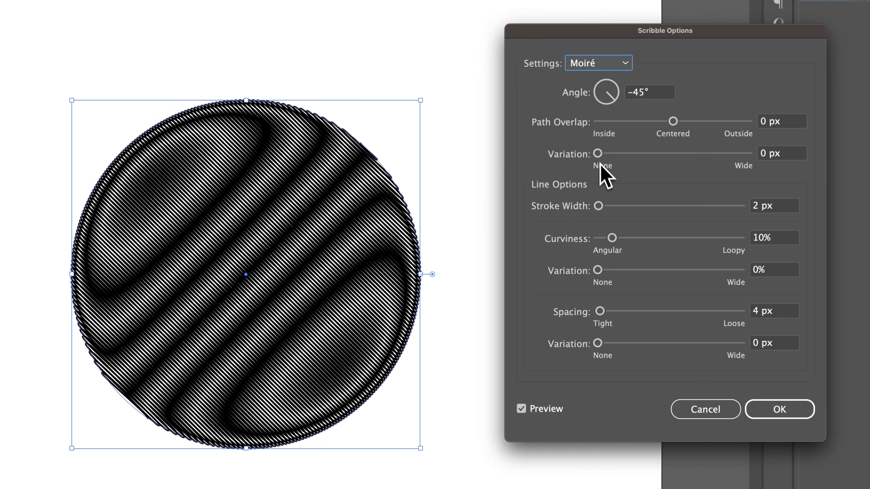
click(610, 66)
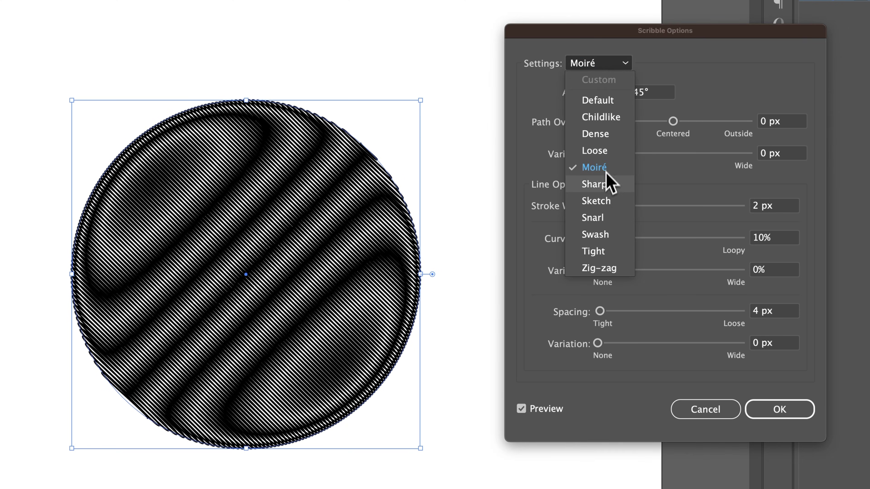
click(610, 183)
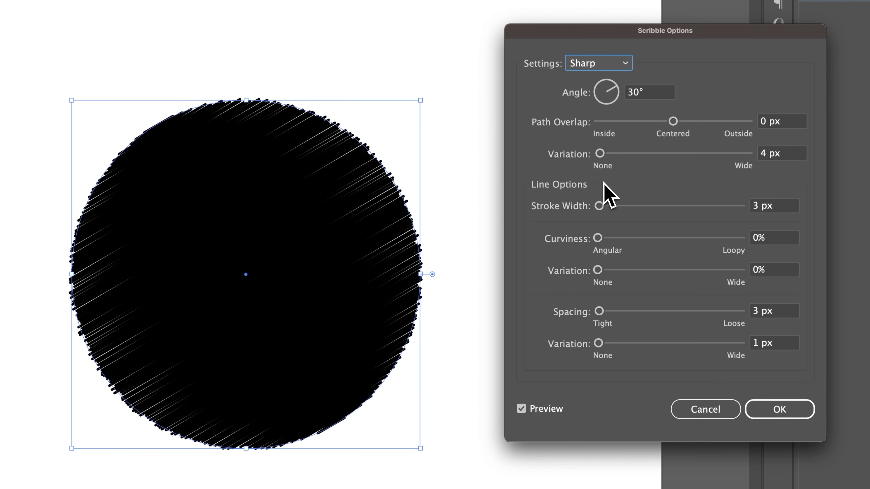
click(596, 67)
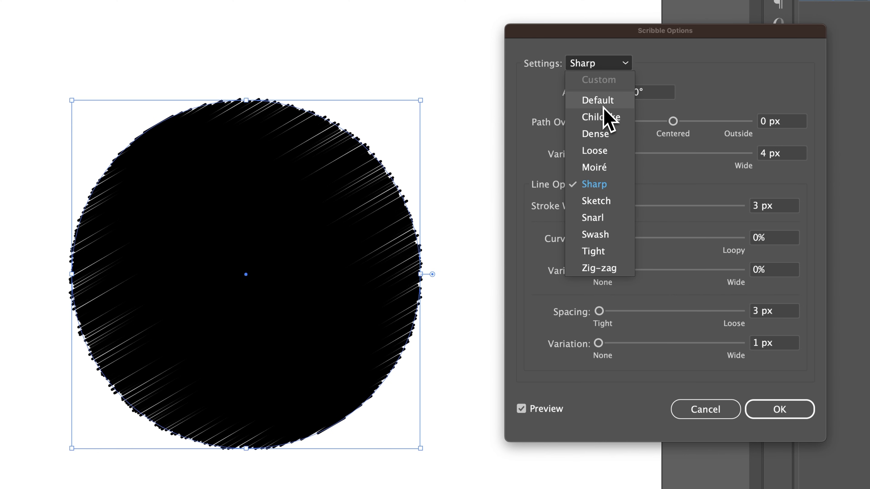
click(600, 117)
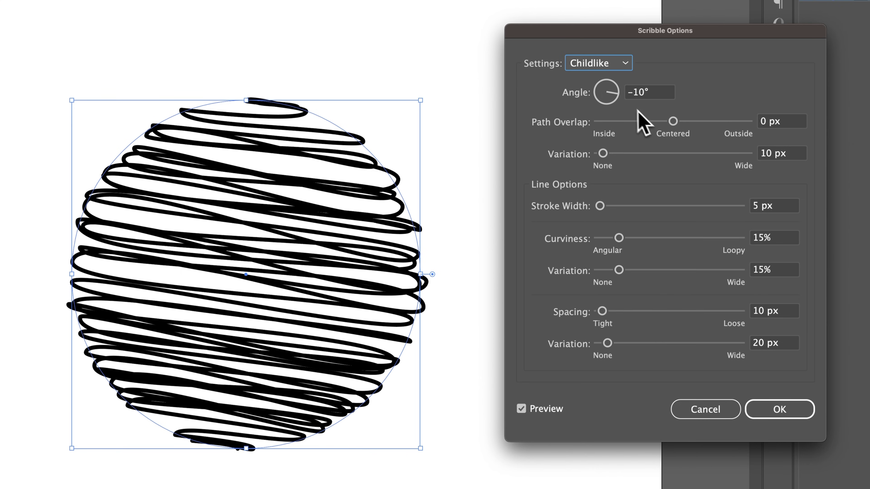
Set the scribble angle to 143°, path overlap to 0 px and variation to 54 px.
mouse_move(618, 99)
mouse_down()
mouse_move(614, 87)
mouse_move(600, 85)
mouse_up()
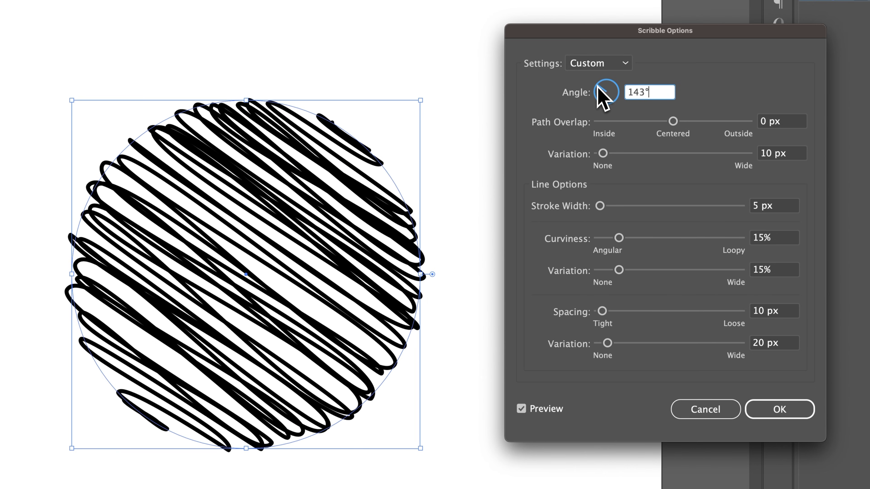
mouse_move(673, 121)
mouse_down()
mouse_move(643, 127)
mouse_move(690, 121)
mouse_move(702, 134)
mouse_move(655, 124)
mouse_up()
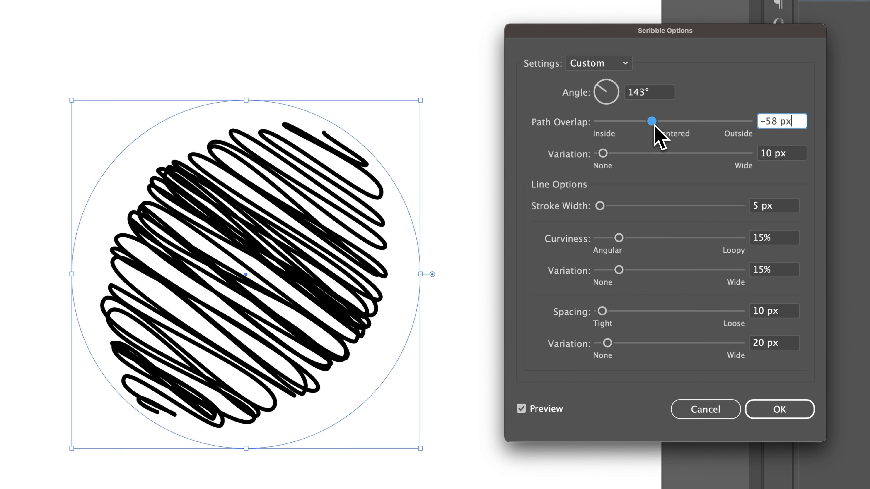
drag(655, 125, 675, 124)
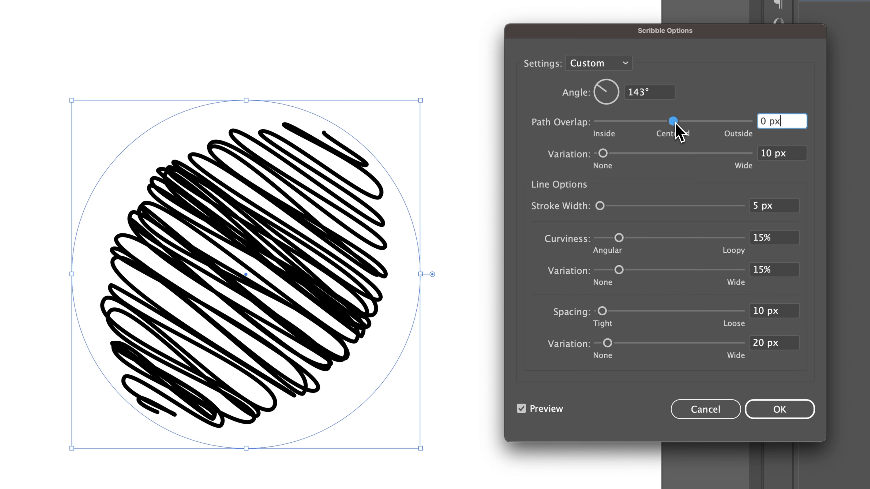
mouse_move(604, 153)
mouse_down()
mouse_move(634, 156)
mouse_move(618, 158)
mouse_move(619, 168)
mouse_move(625, 155)
mouse_up()
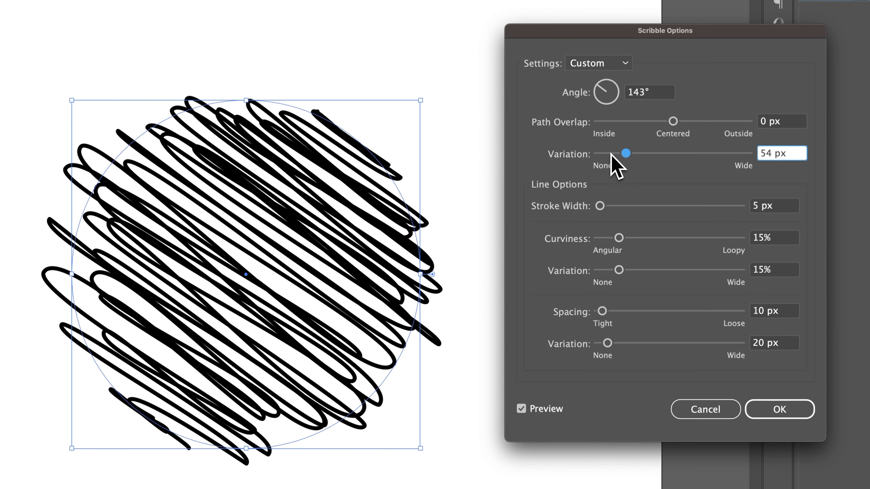
Apply the scribble with 29 px variation, 6 px strokes, 1% curviness, and 4 px spacing varying 9 px.
drag(625, 153, 612, 154)
mouse_move(600, 205)
mouse_down()
mouse_move(609, 208)
mouse_move(601, 210)
mouse_up()
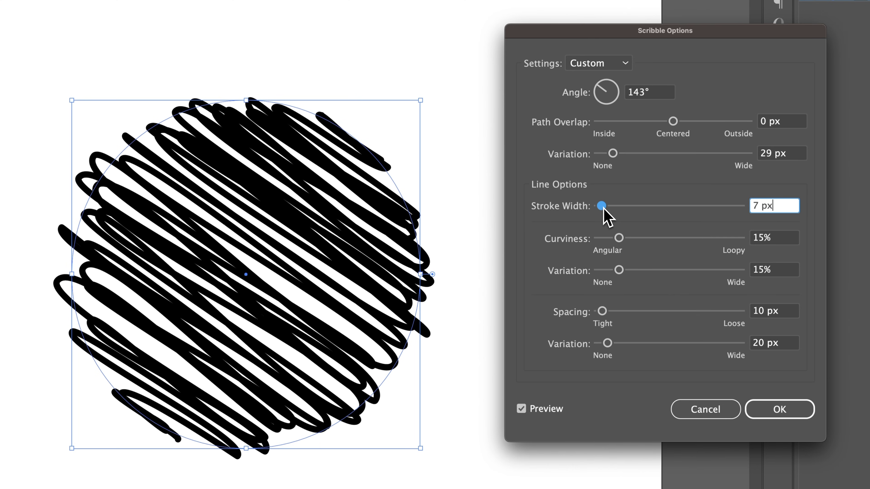
drag(604, 209, 602, 210)
mouse_move(619, 238)
mouse_down()
mouse_move(690, 239)
mouse_move(599, 238)
mouse_up()
mouse_move(619, 270)
mouse_down()
mouse_move(652, 272)
mouse_move(609, 273)
mouse_move(621, 273)
mouse_up()
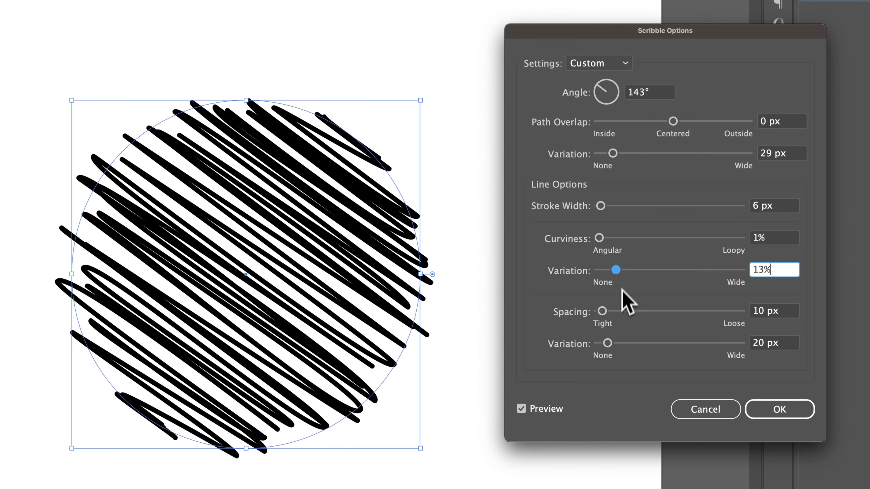
mouse_move(603, 311)
mouse_down()
mouse_move(623, 312)
mouse_move(600, 311)
mouse_up()
drag(608, 344, 602, 344)
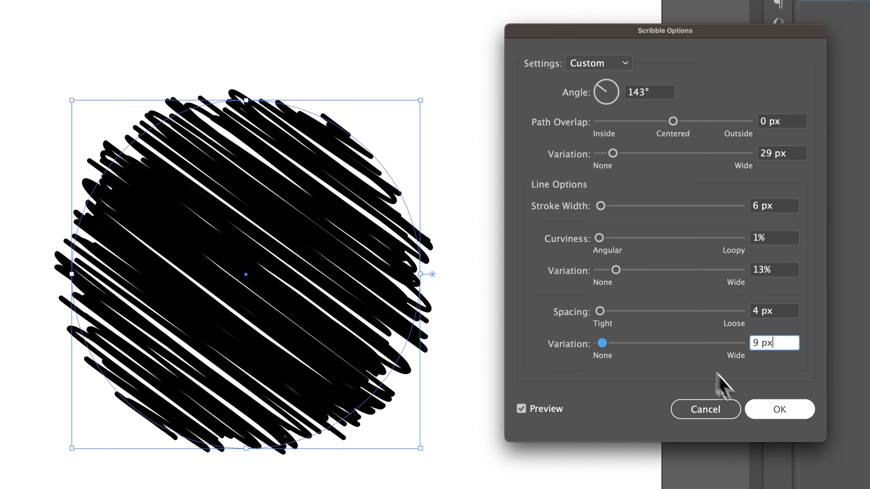
click(788, 412)
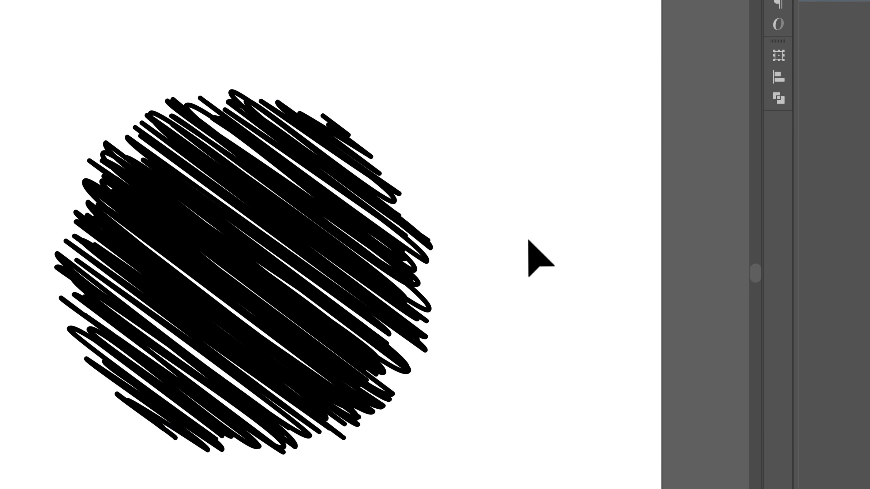
Move the scribbled circle up and right, then double-click it into Isolation Mode.
drag(325, 253, 342, 222)
drag(431, 224, 432, 226)
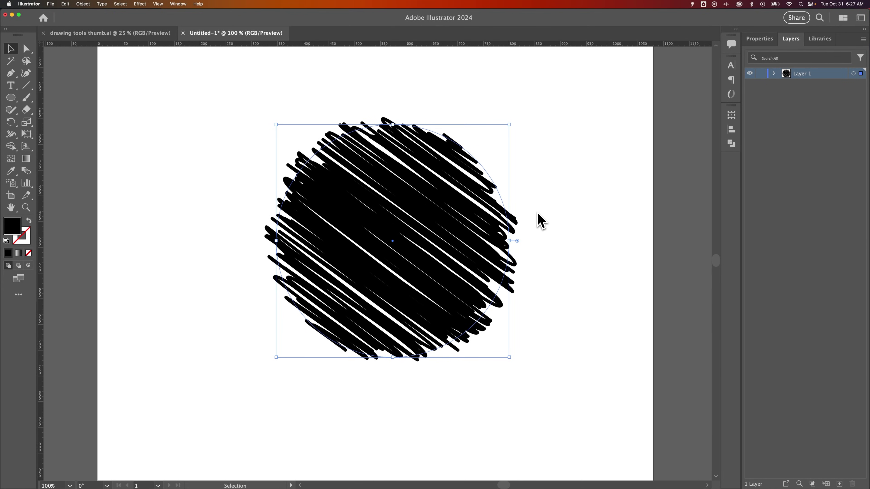
double_click(481, 175)
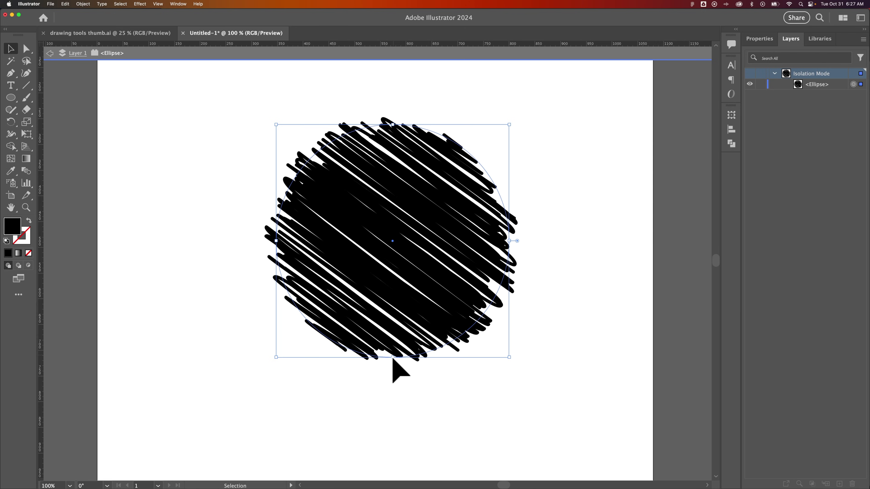
With Direct Selection (A), drag the ellipse's bottom anchor up into the shape to form an arch.
key(a)
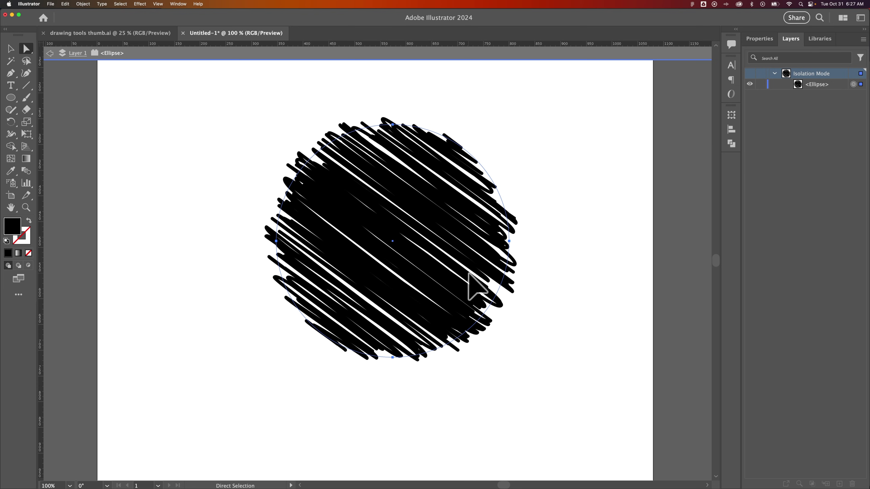
click(393, 359)
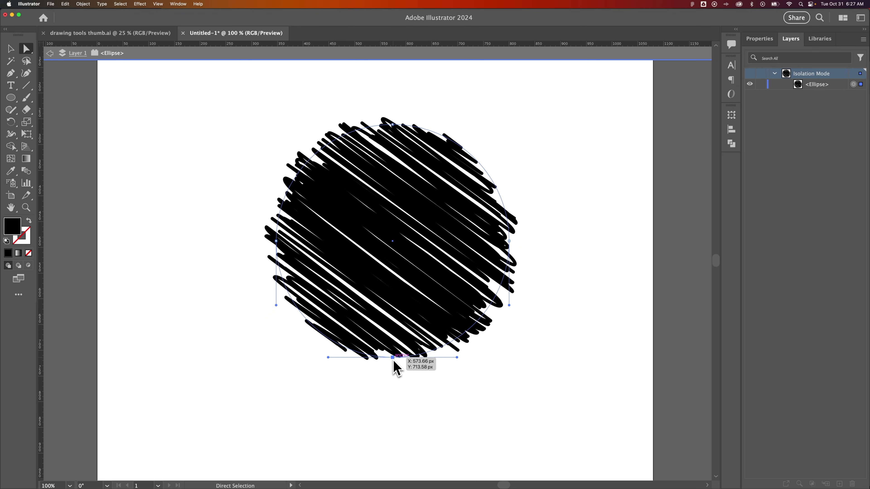
mouse_move(394, 362)
mouse_down()
mouse_move(394, 390)
mouse_move(394, 338)
mouse_move(396, 437)
mouse_move(360, 414)
mouse_move(346, 332)
mouse_move(384, 274)
mouse_move(397, 183)
mouse_up()
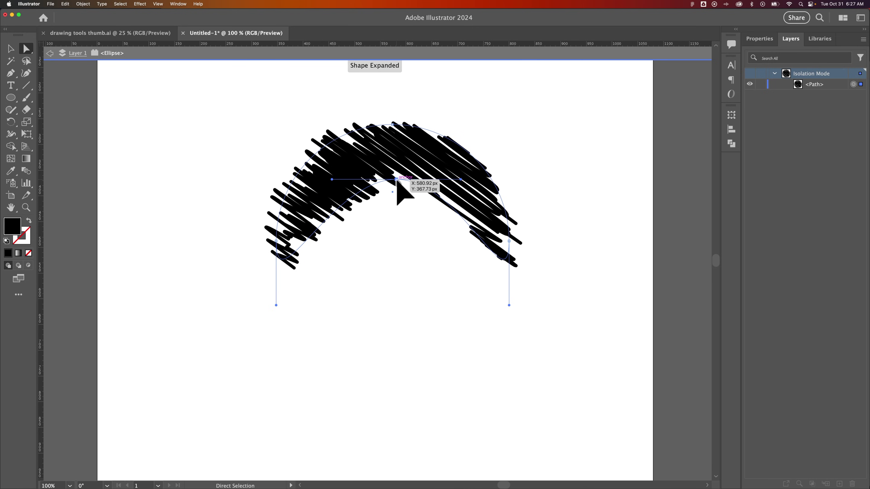
scroll(432, 209, right, 1)
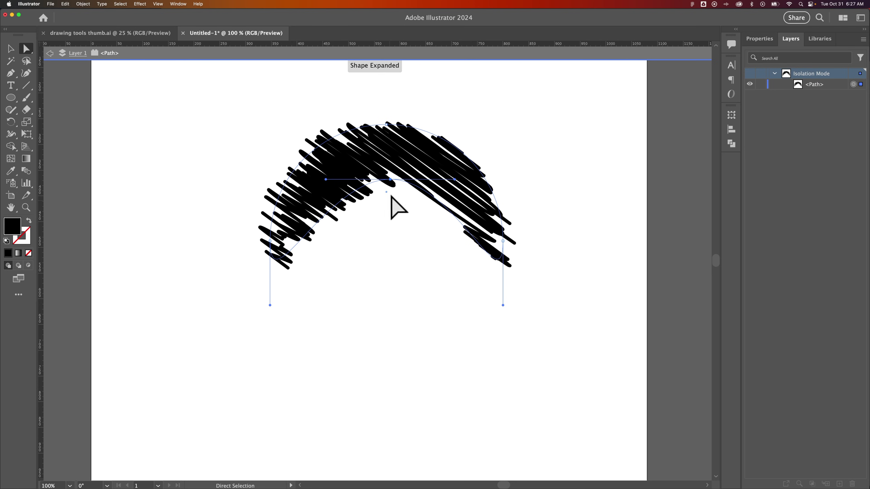
click(552, 236)
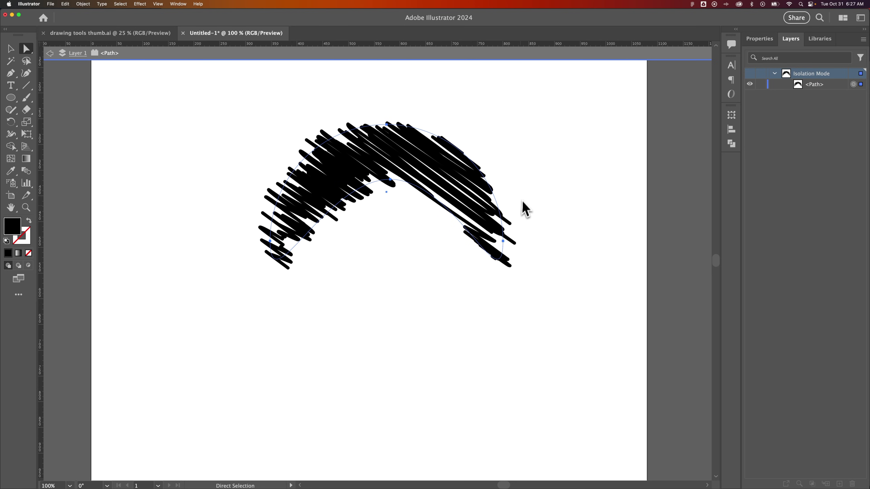
Rotate the arch about 90° counter-clockwise, shift it down-left, and tilt it slightly clockwise.
key(v)
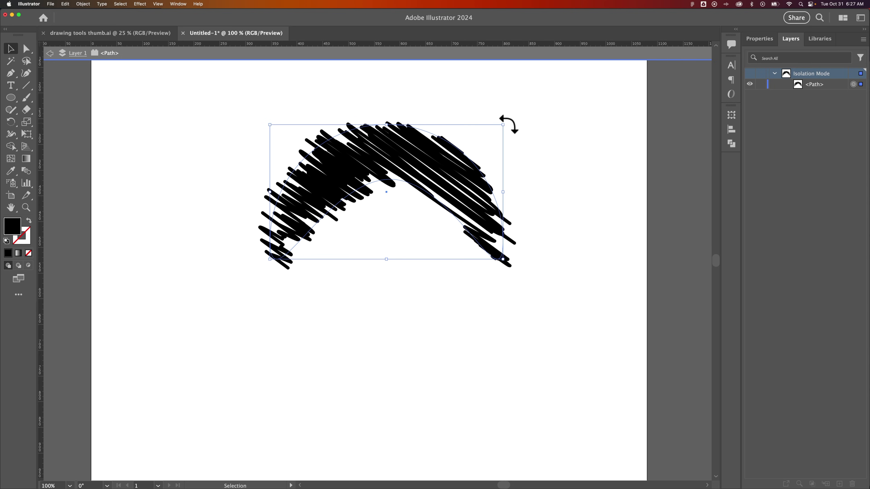
drag(505, 120, 314, 73)
drag(363, 137, 347, 215)
drag(302, 149, 308, 143)
click(493, 138)
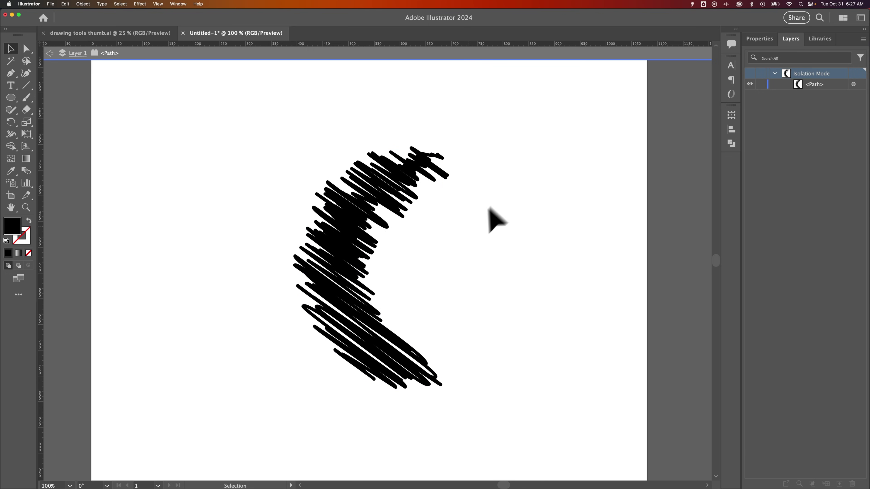